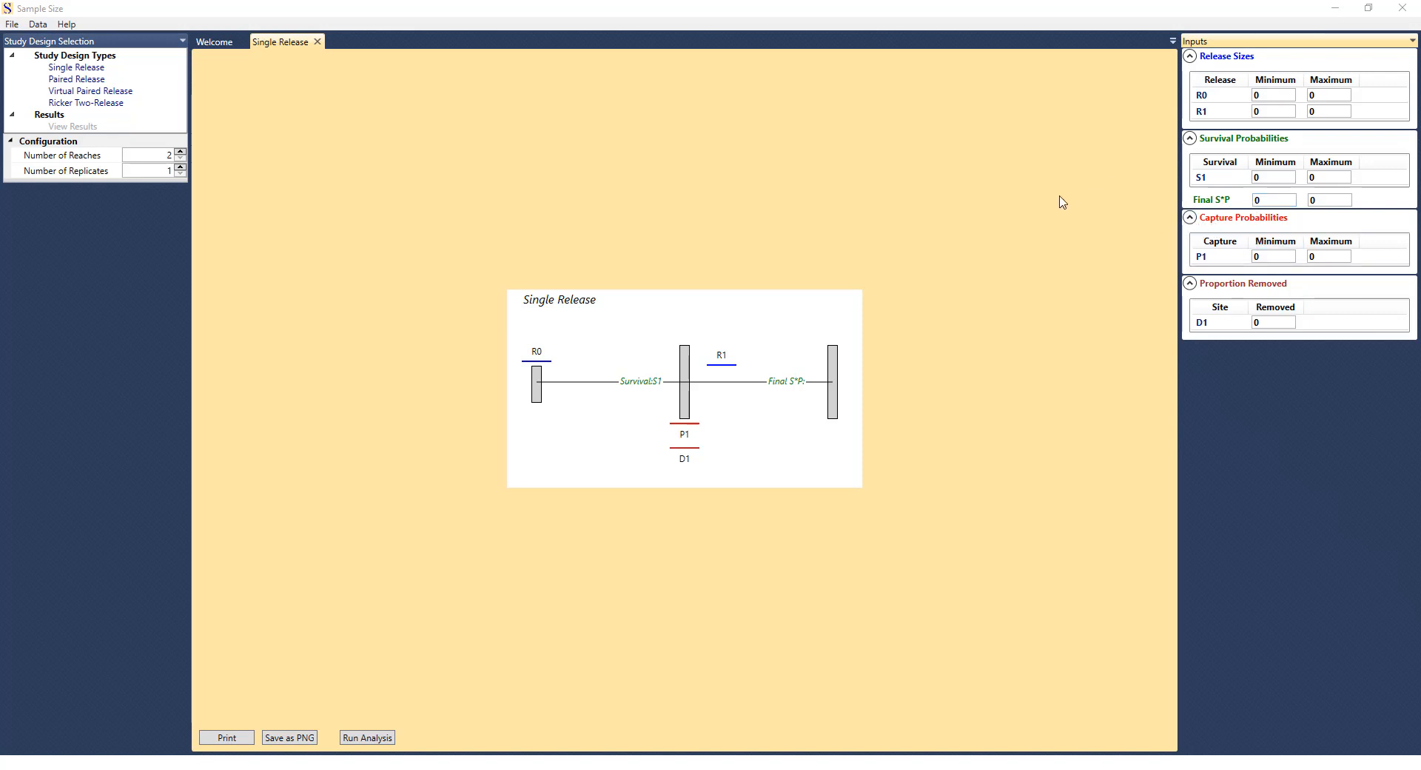
Set the minimum values to 200 for release R0, 0.85 for survival S1 and 0.75 for Final S*P.
left_click(1272, 94)
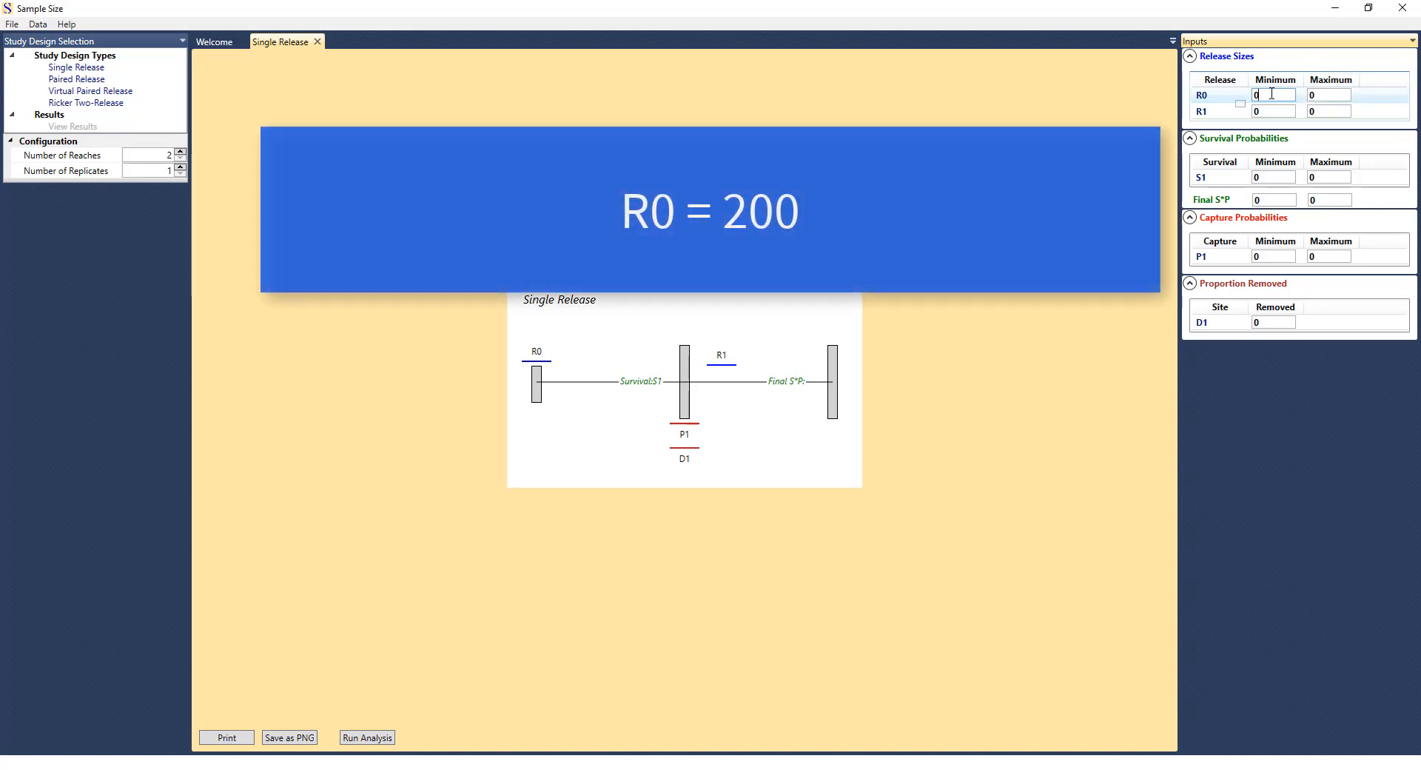
type("200")
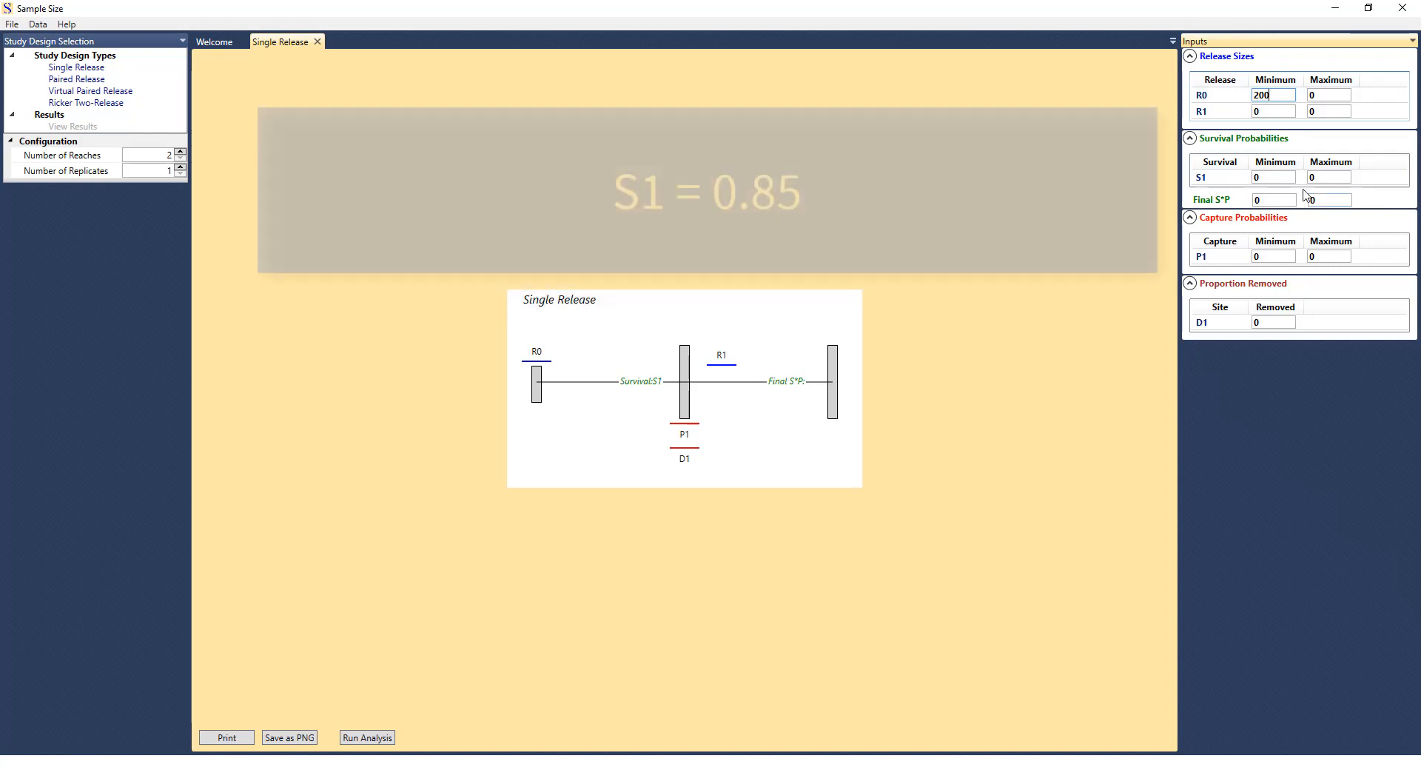
left_click(1273, 176)
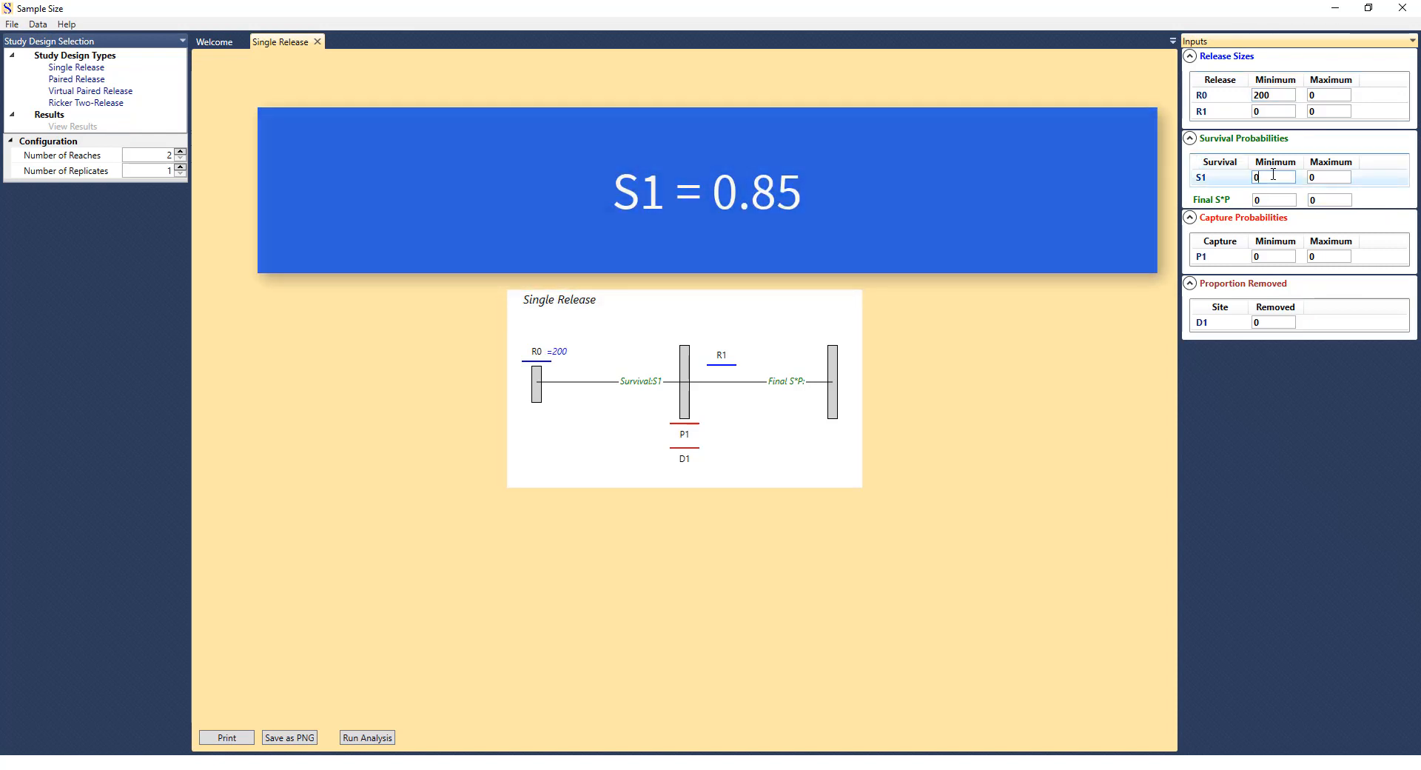
type(".85")
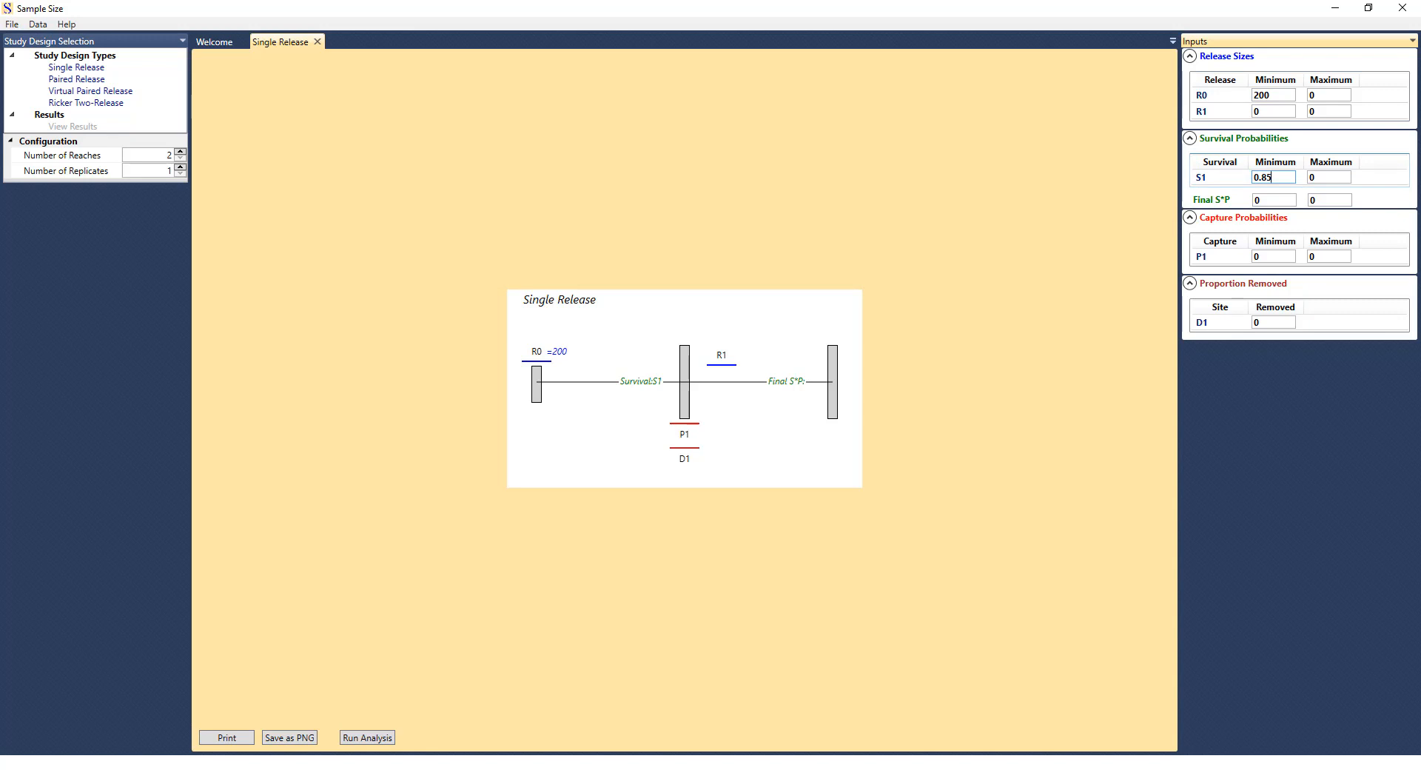
left_click(1283, 200)
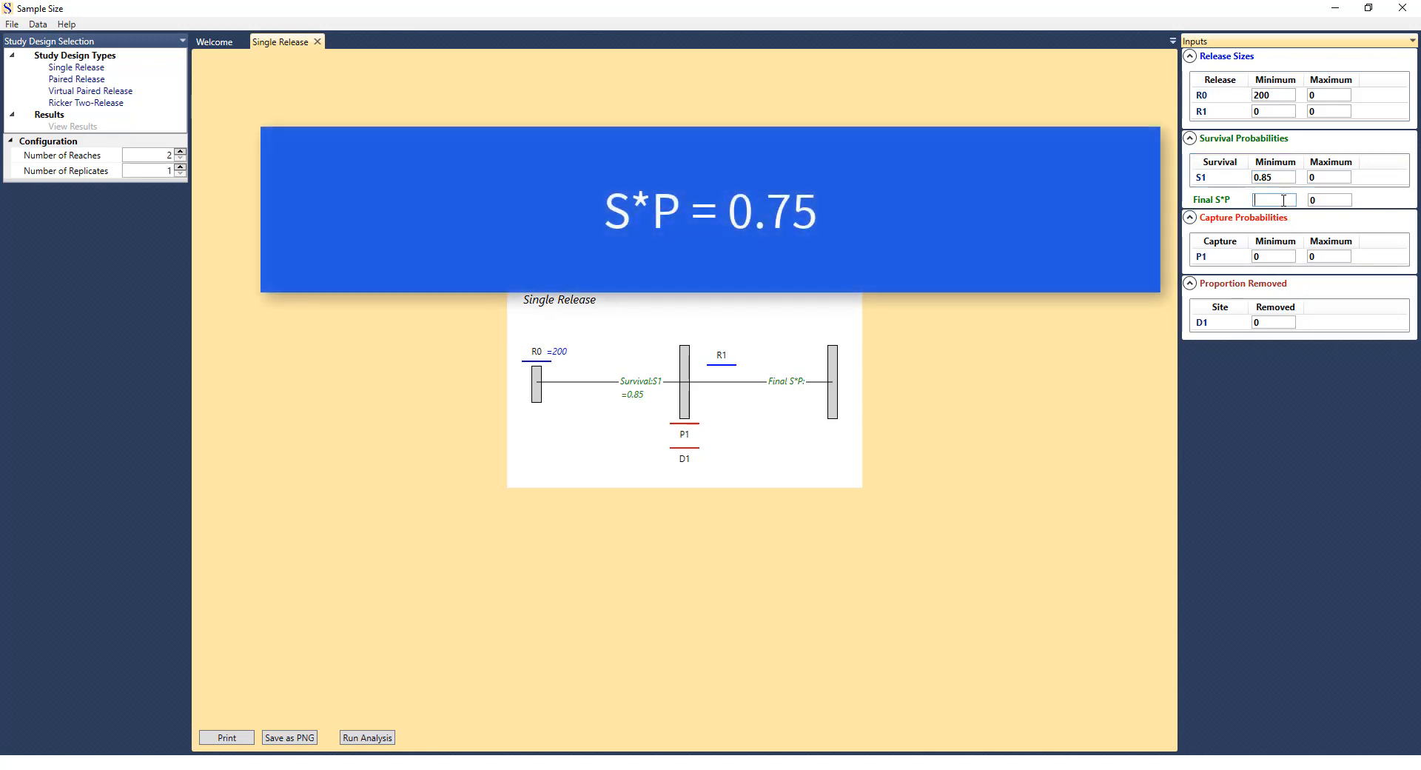
type(".75")
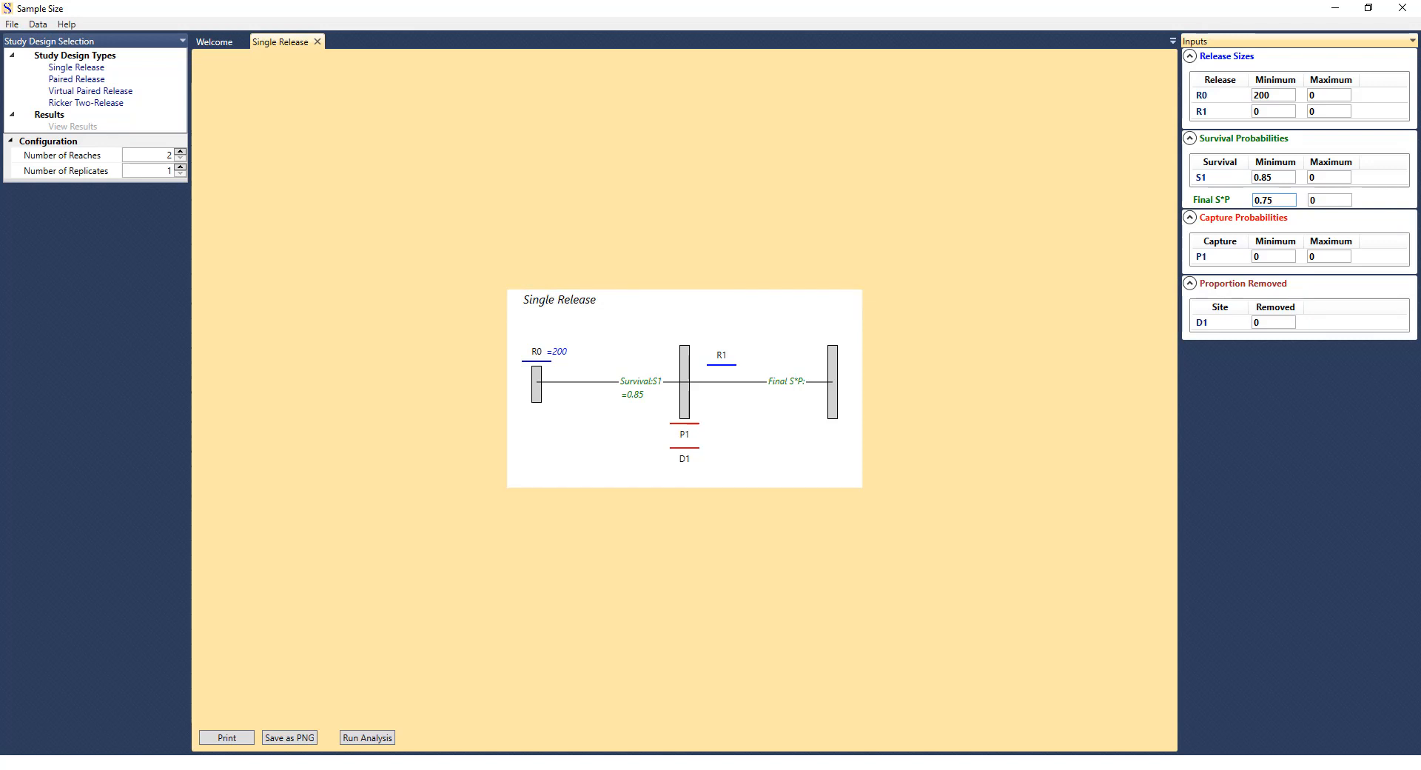
Set the minimum capture probability P1 to 0.5 and the proportion removed D1 to 0.2, and run the analysis.
left_click(1280, 253)
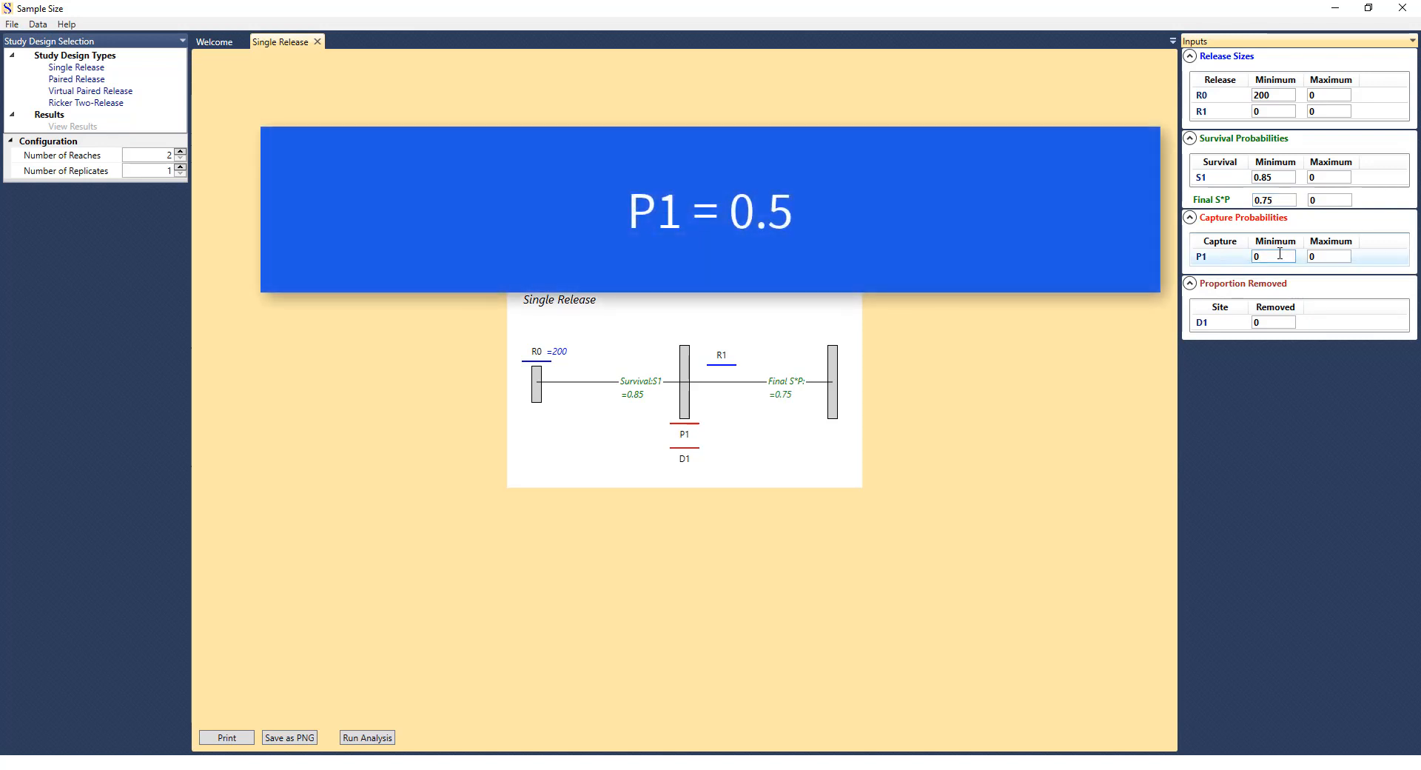
key("Delete")
type("0.5")
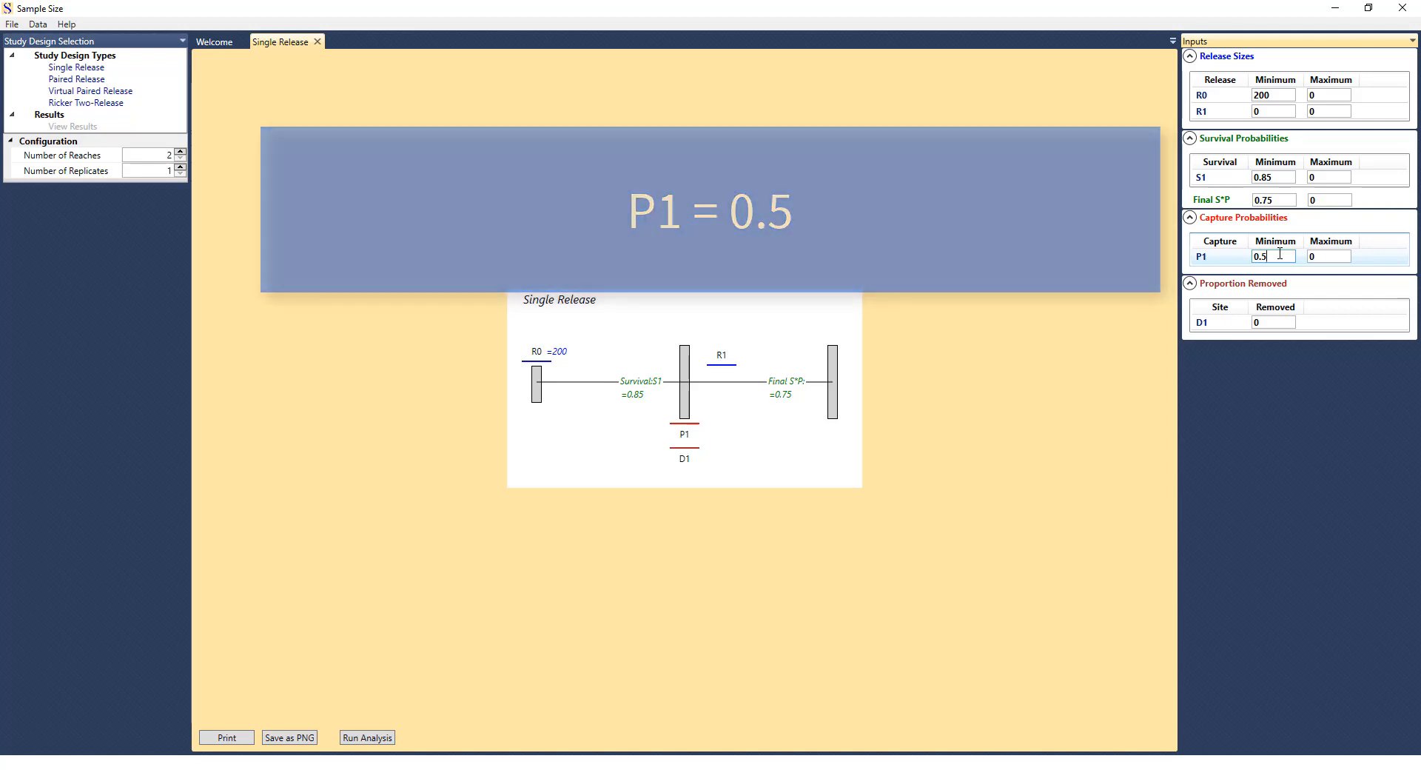
left_click(1288, 319)
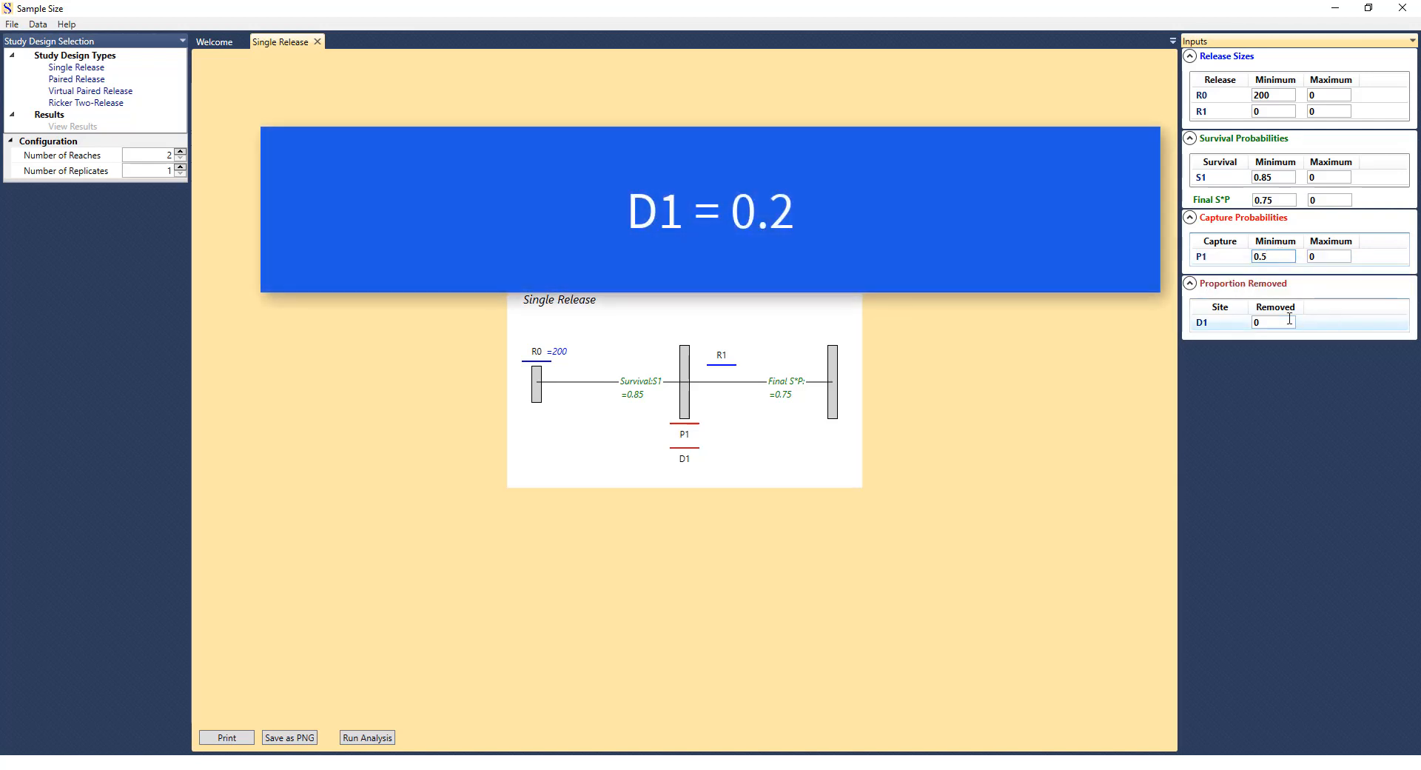
type("0.2")
left_click(592, 652)
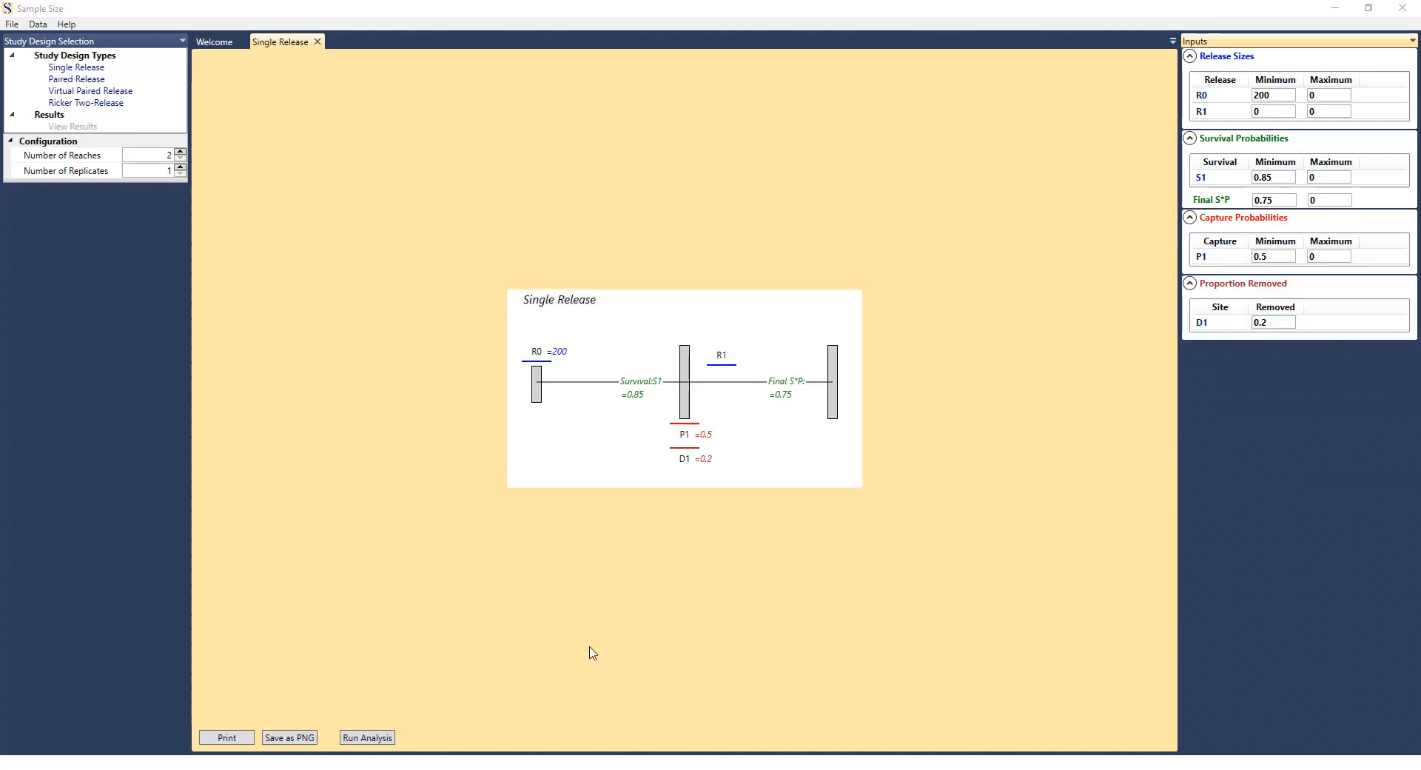
left_click(362, 738)
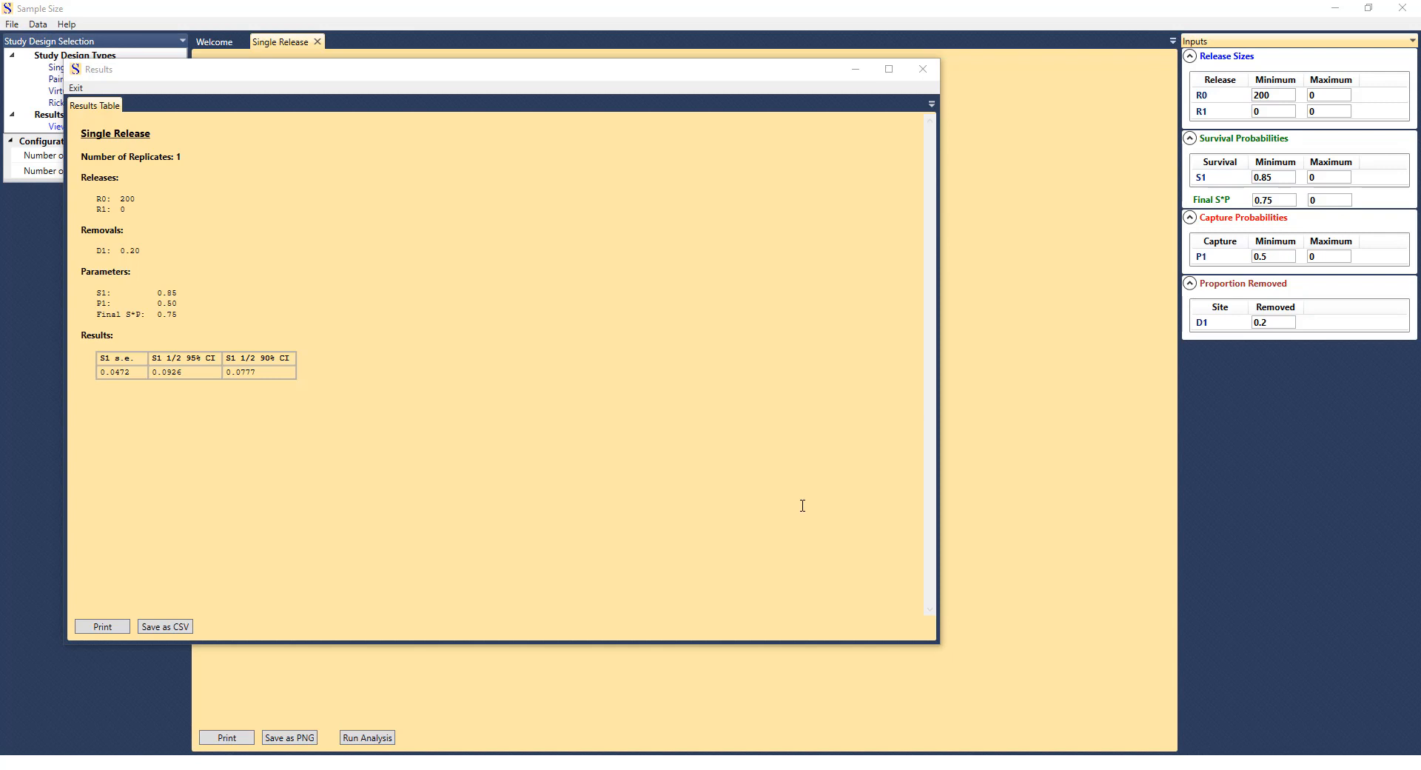
Close the results, rerun the analysis with an R0 maximum release size of 300, and show the results graph.
left_click(925, 74)
left_click(1329, 94)
type("300")
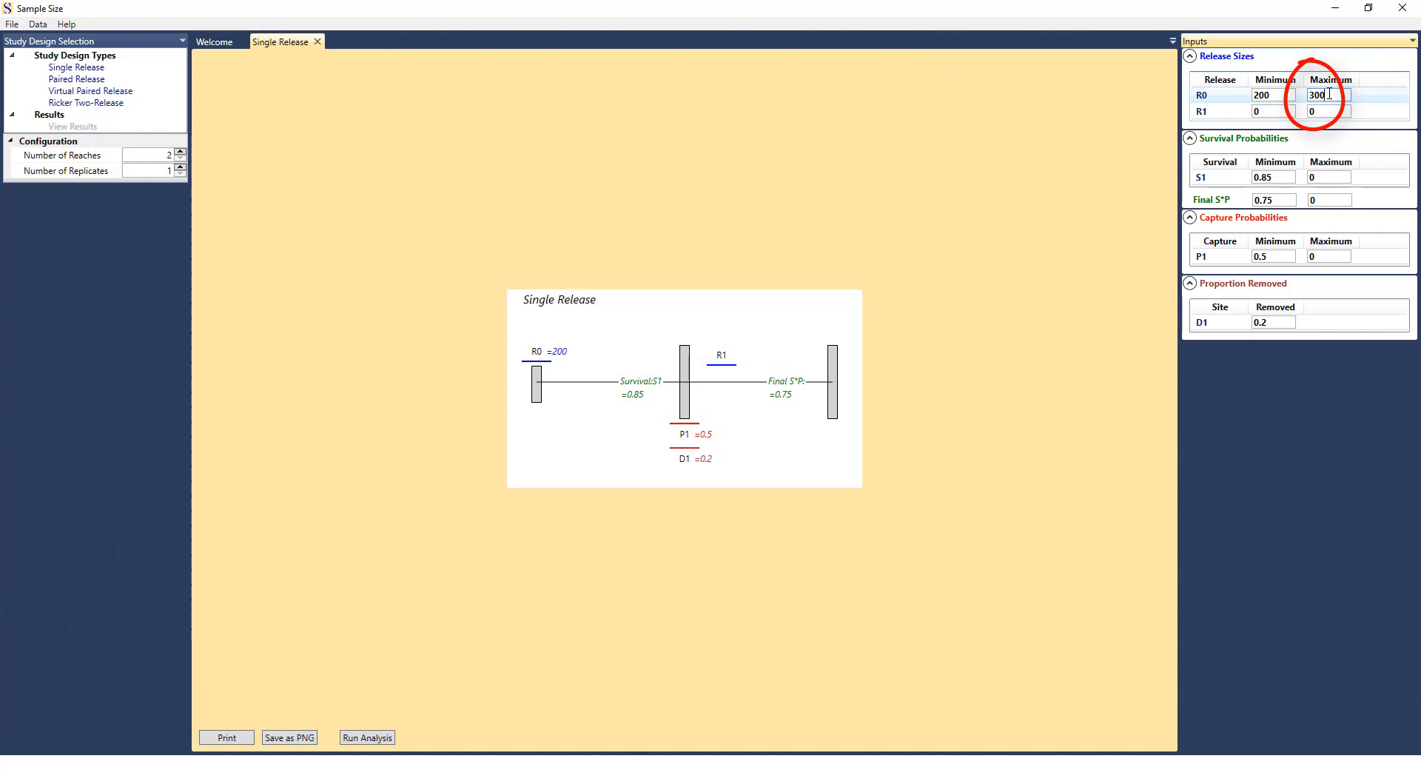
left_click(367, 737)
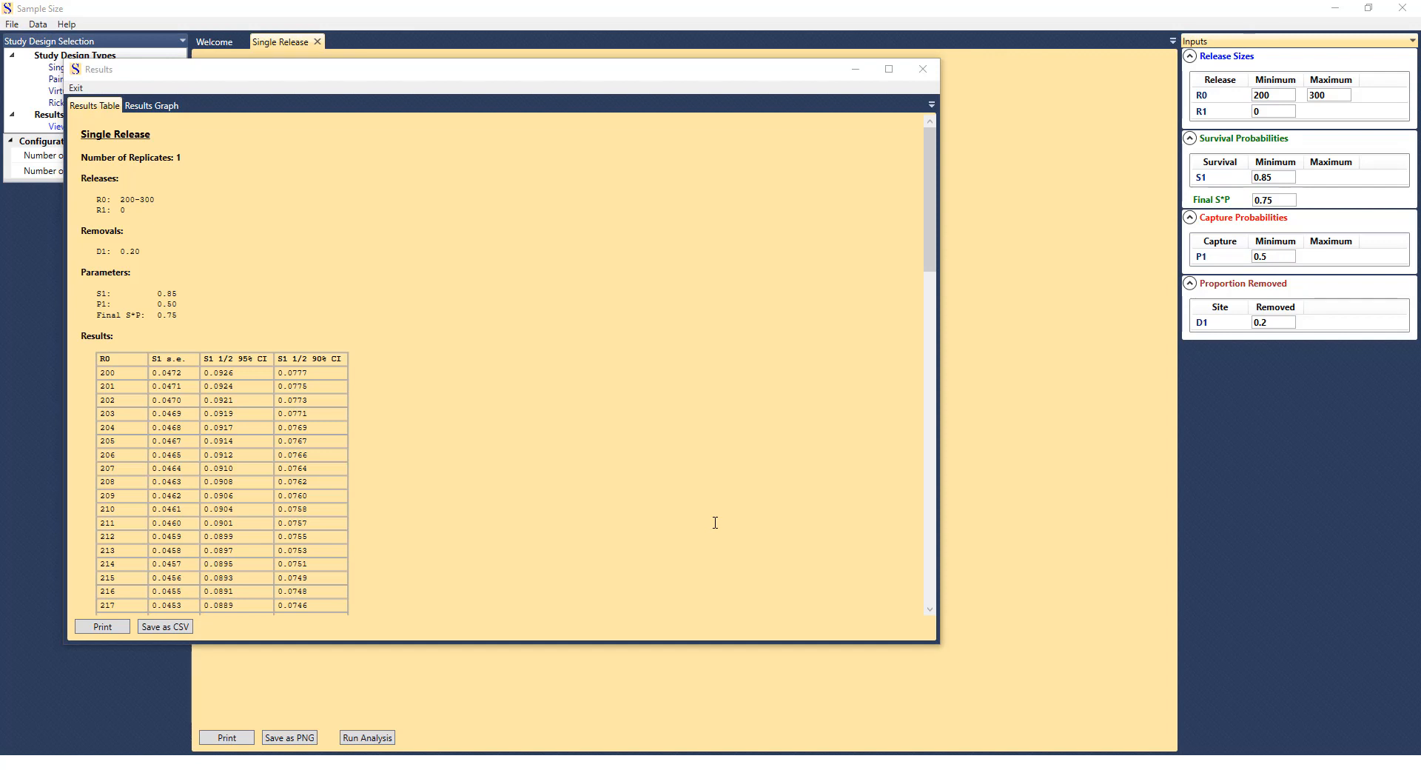
left_click(150, 106)
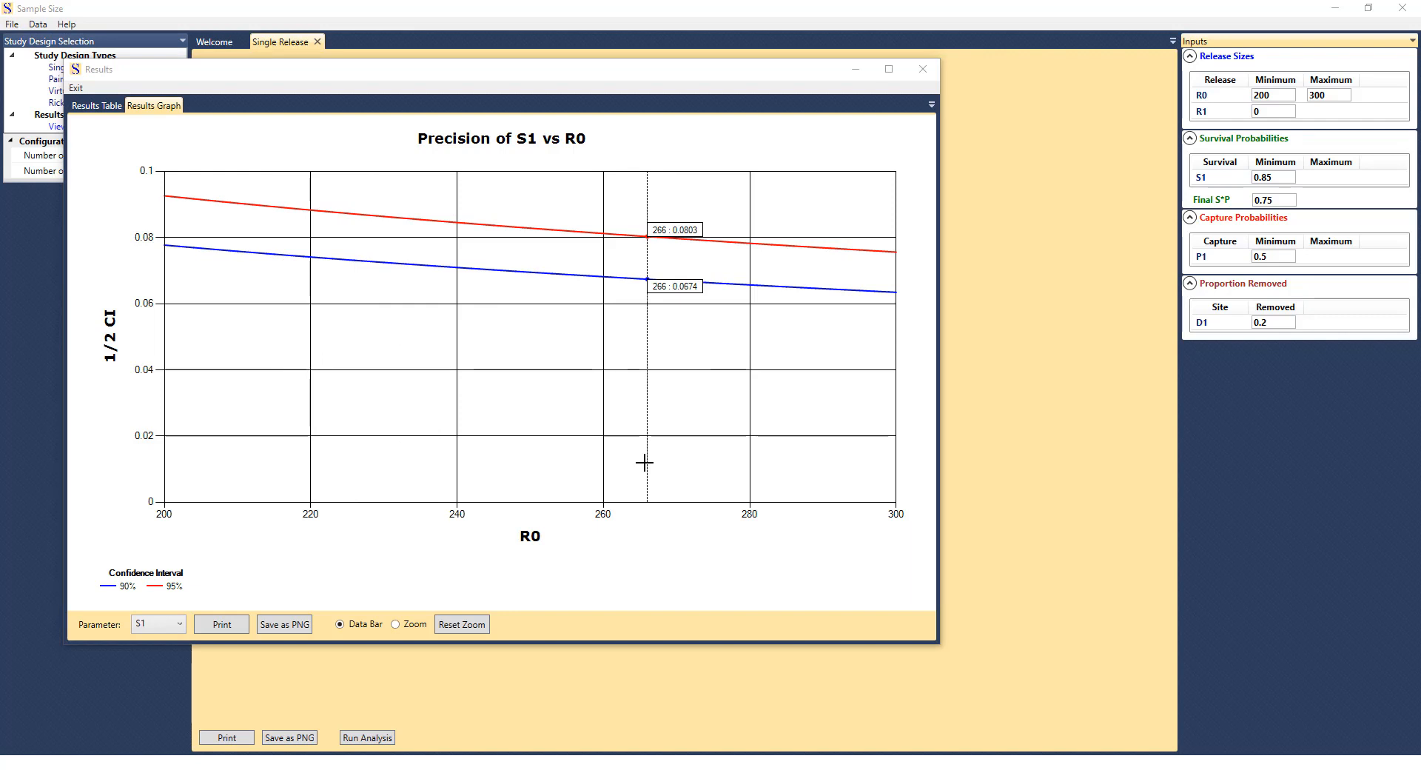
Reset the R0 maximum release size to 0 and try adjusting the number of reaches.
left_click(1327, 95)
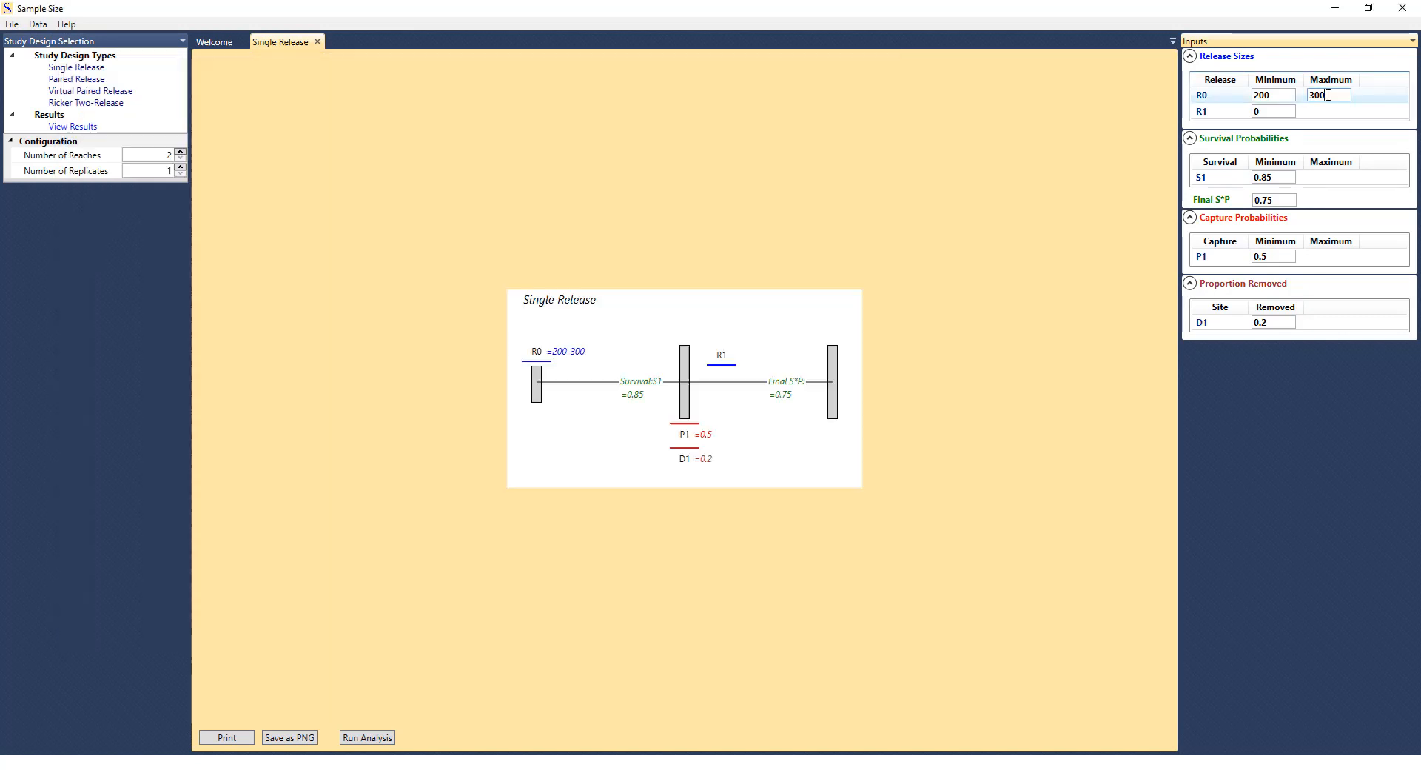
key("BackSpace")
key("BackSpace")
key("BackSpace")
type("0")
left_click(1280, 112)
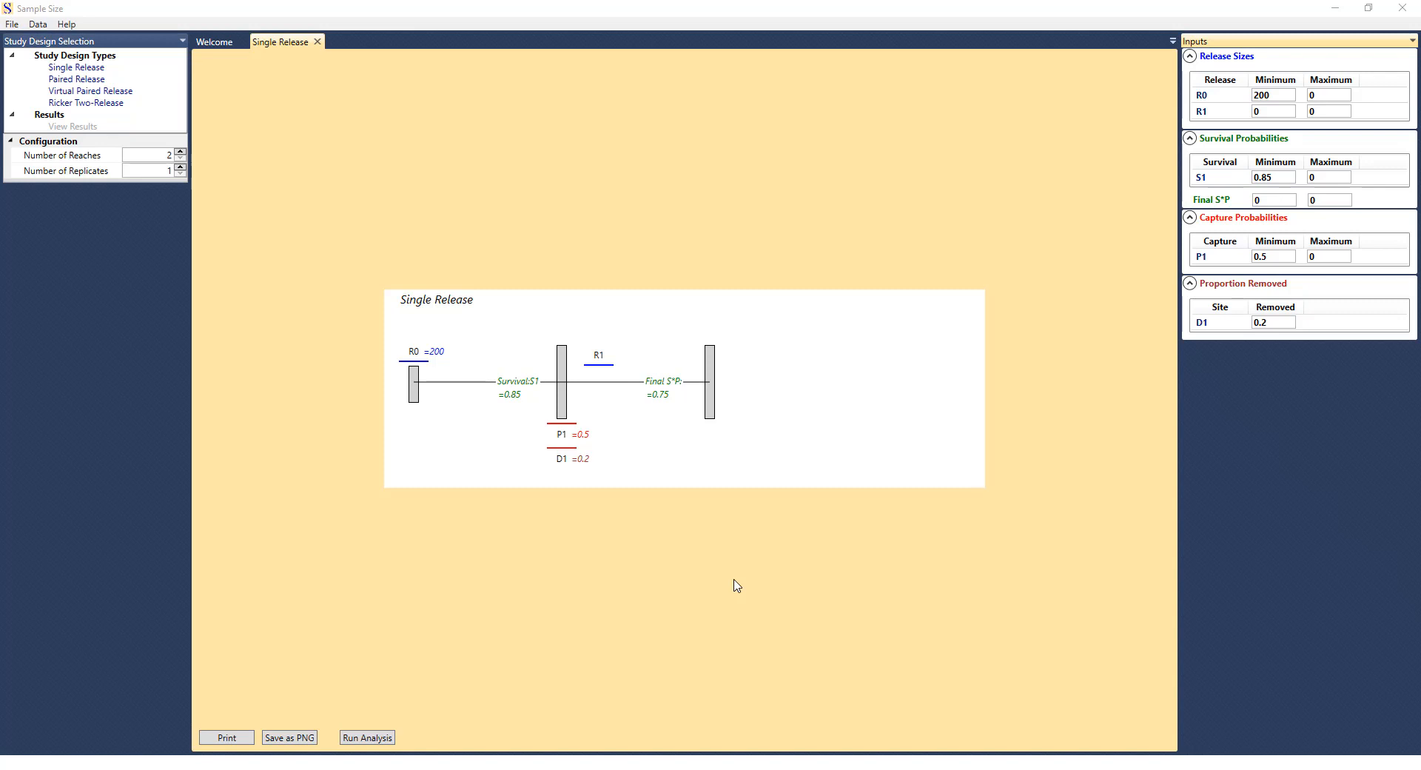
left_click(180, 151)
left_click(180, 151)
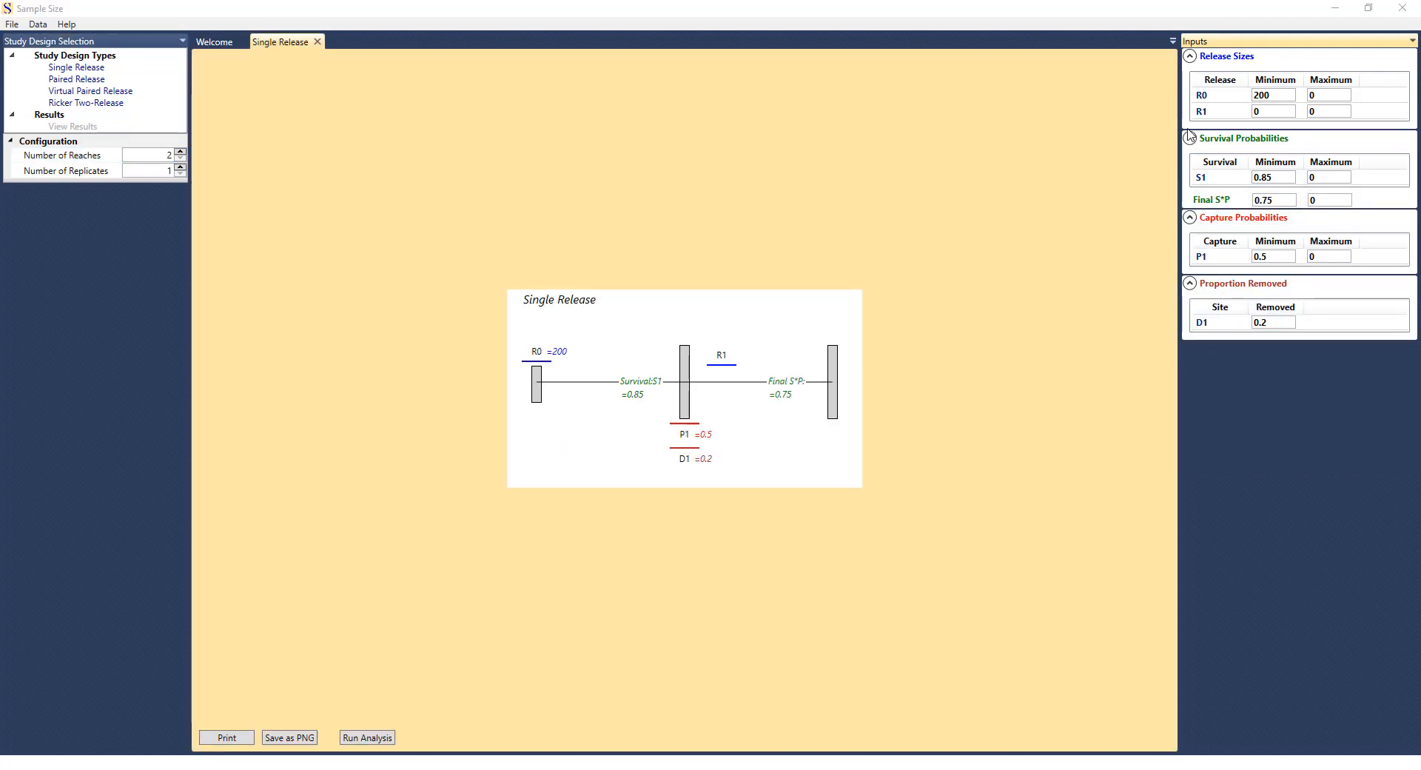
Set the R0 maximum release size to 300 and run the analysis to display the precision of S1 versus R0 as a graph.
left_click(1327, 95)
type("300")
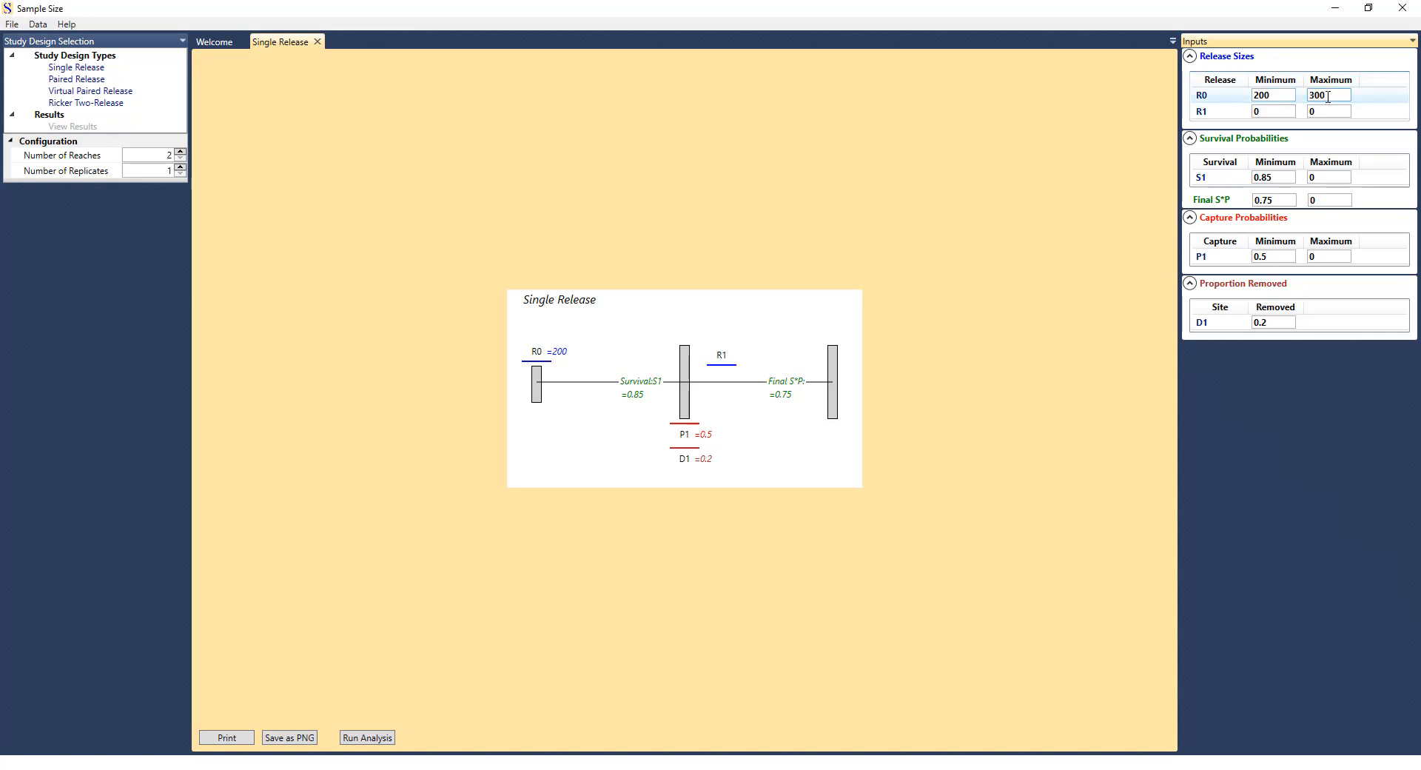
left_click(367, 738)
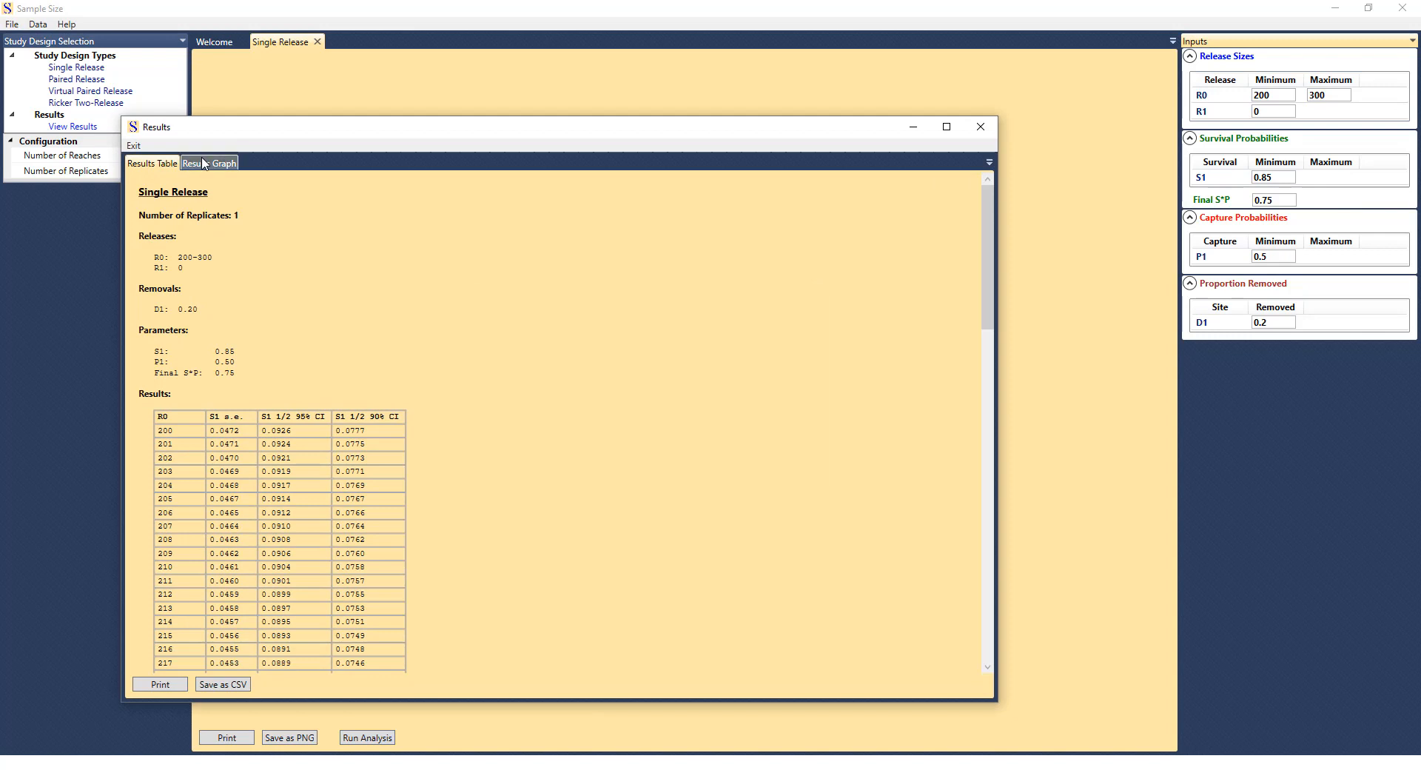
left_click(200, 161)
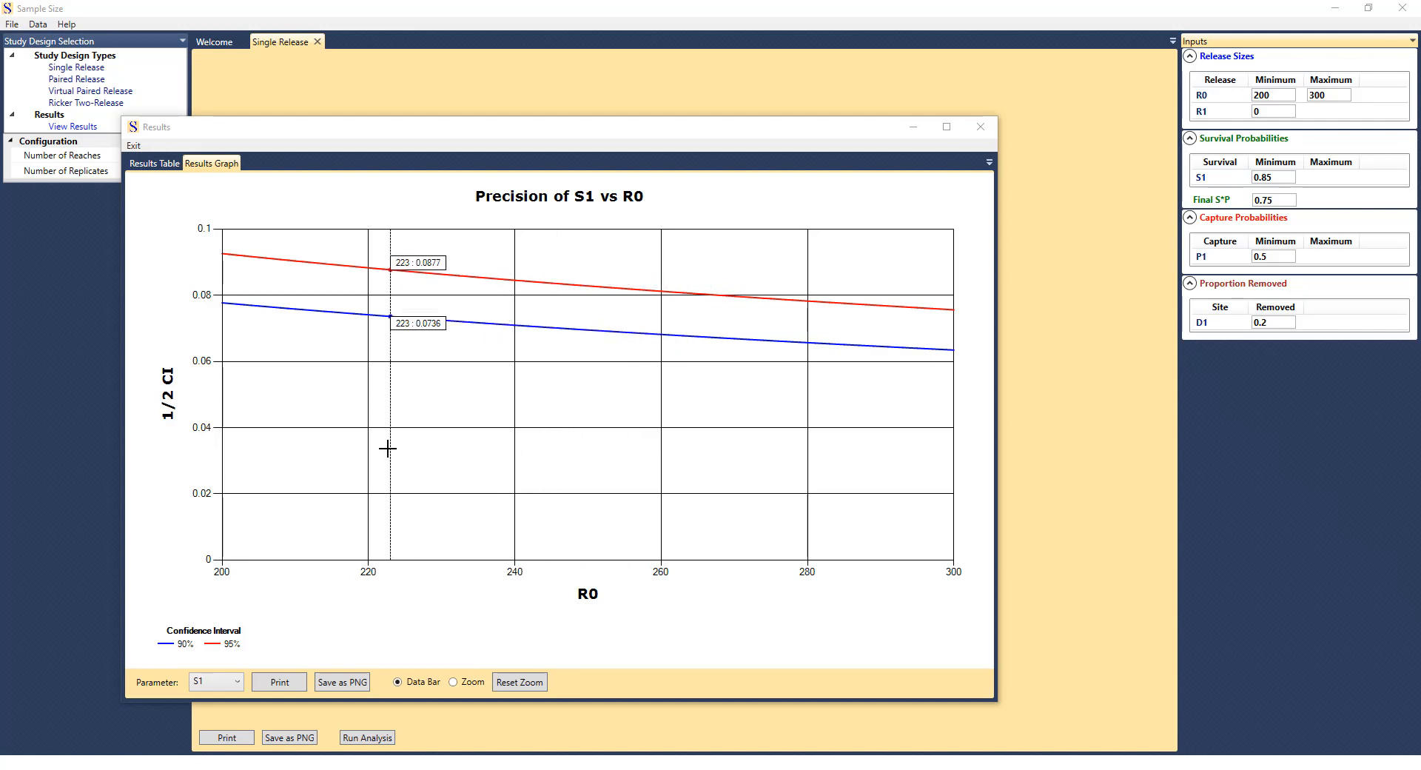
Mark a point on the graph's curves, zoom in on the R0 range from about 223 to 270, and restore the full view with Data Bar mode.
left_click(483, 323)
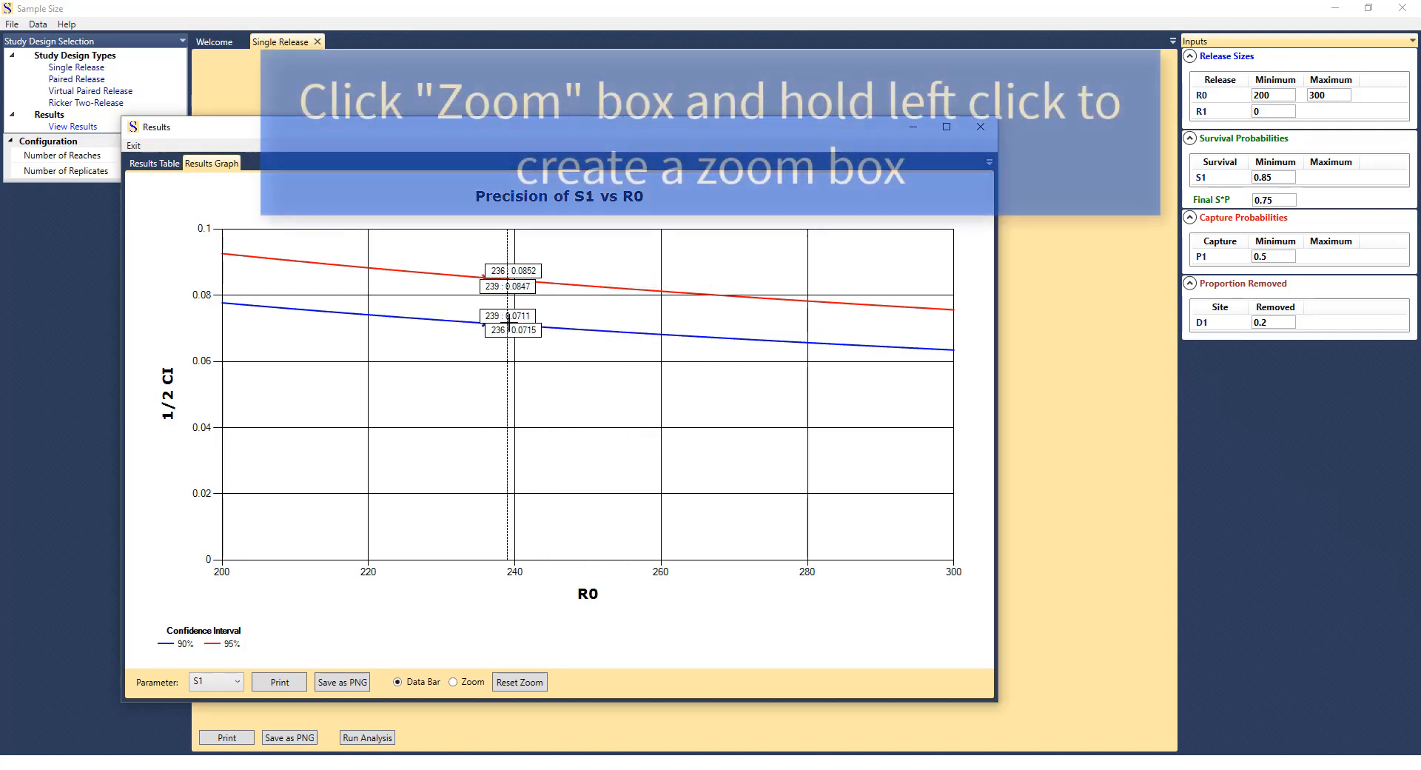
left_click(451, 682)
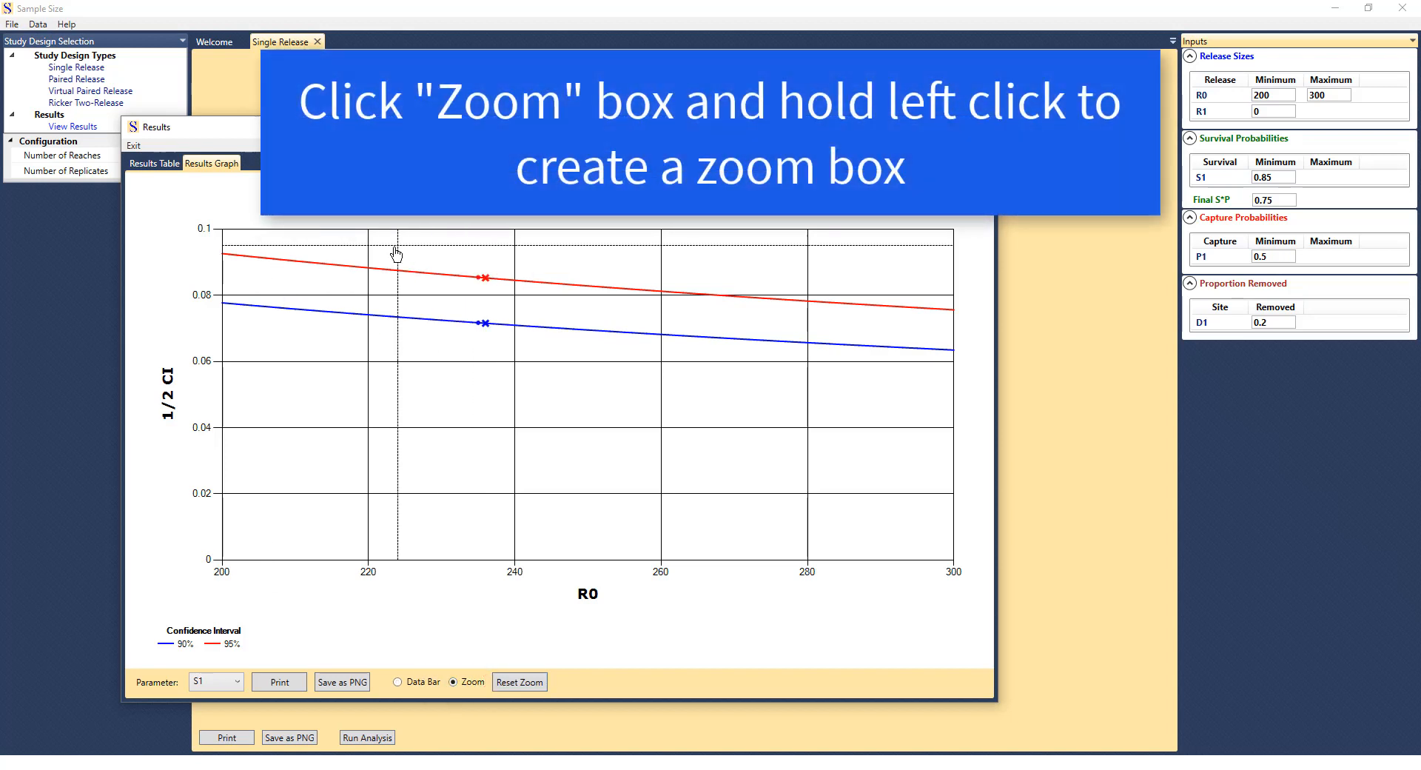
left_click_drag(398, 245, 734, 373)
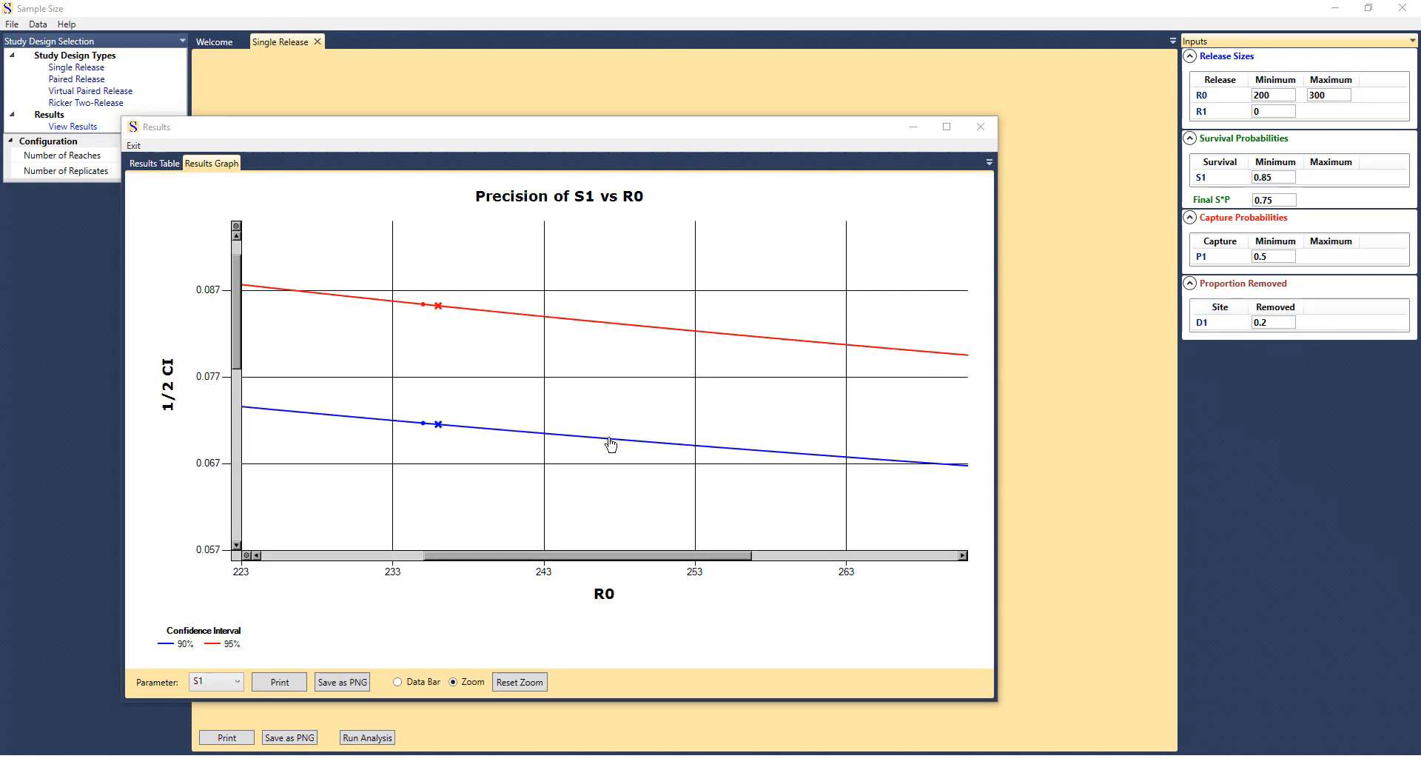
left_click(517, 679)
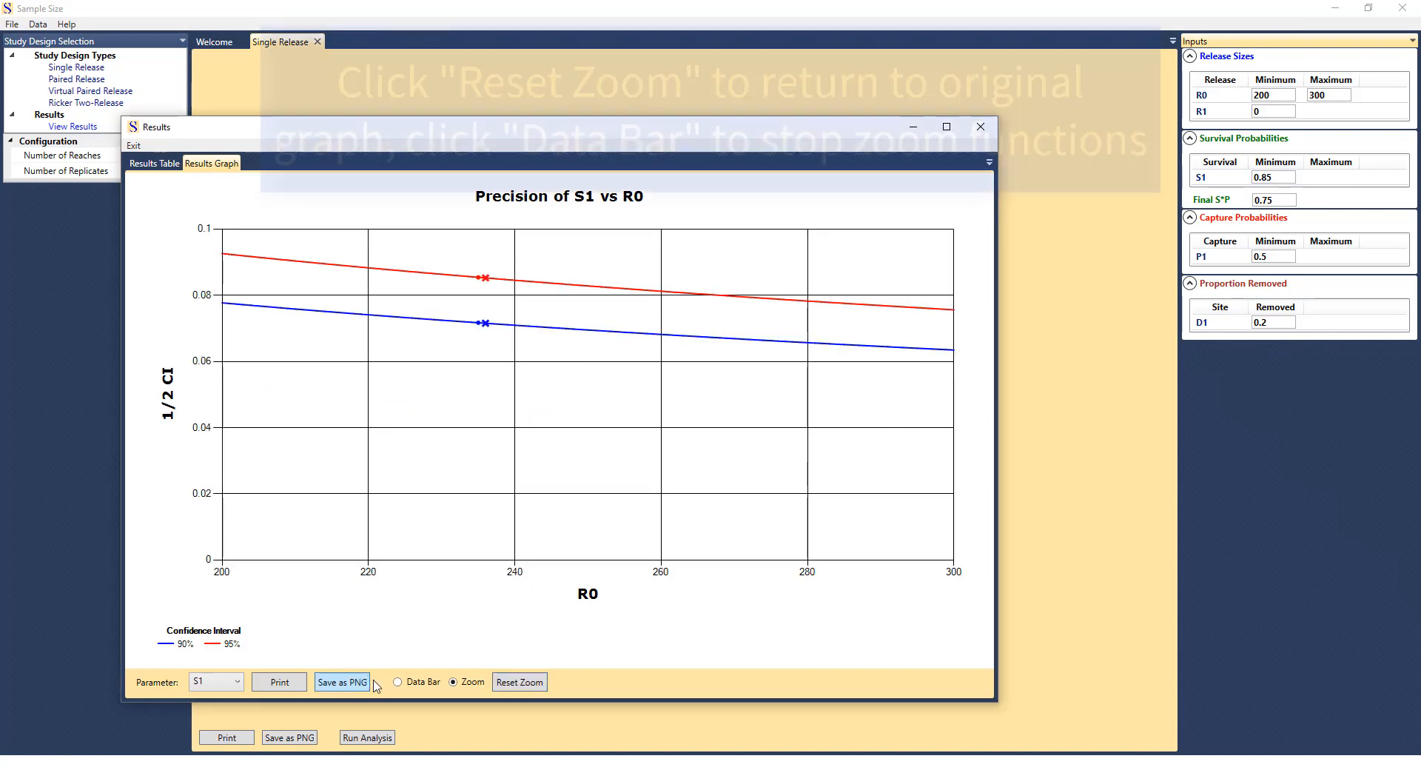
left_click(398, 682)
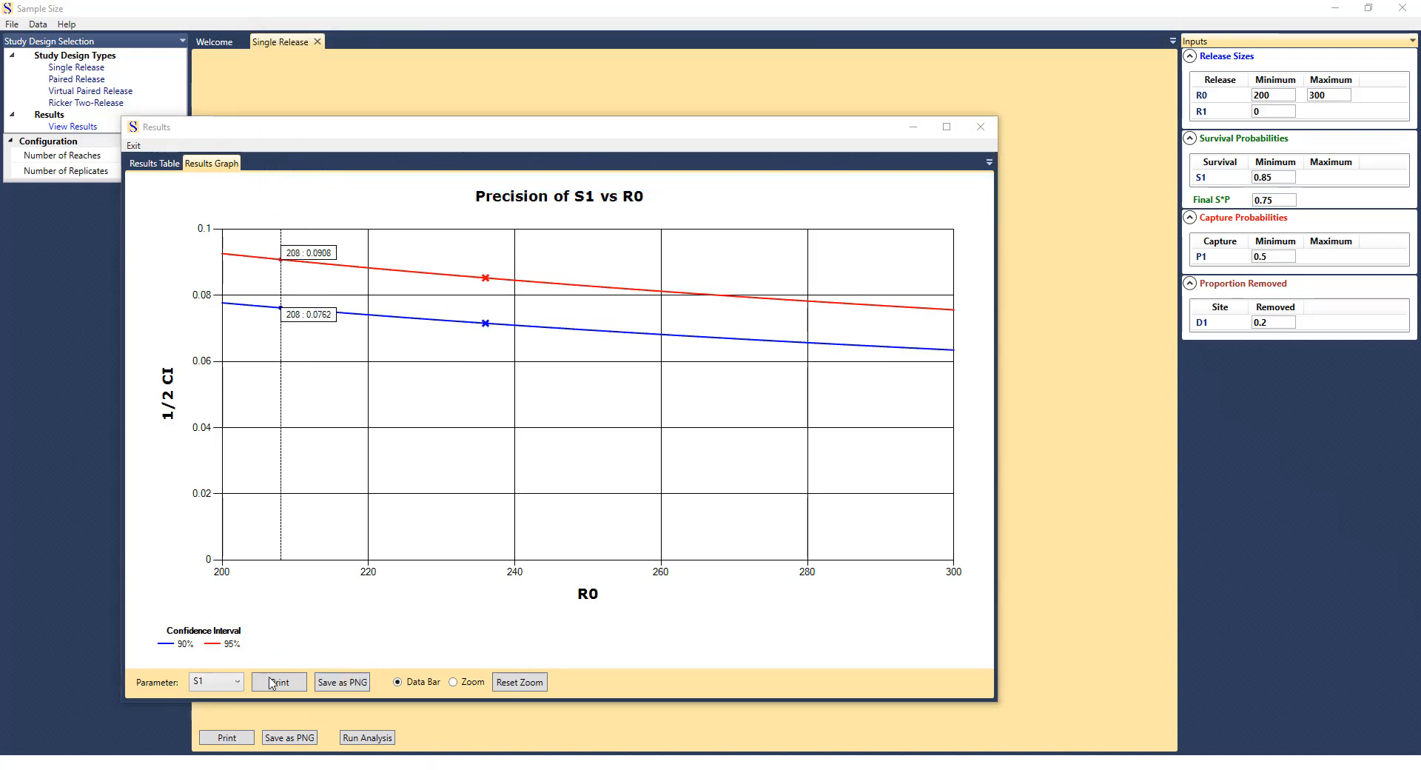
Save the results graph as a PNG image named example.
left_click(340, 685)
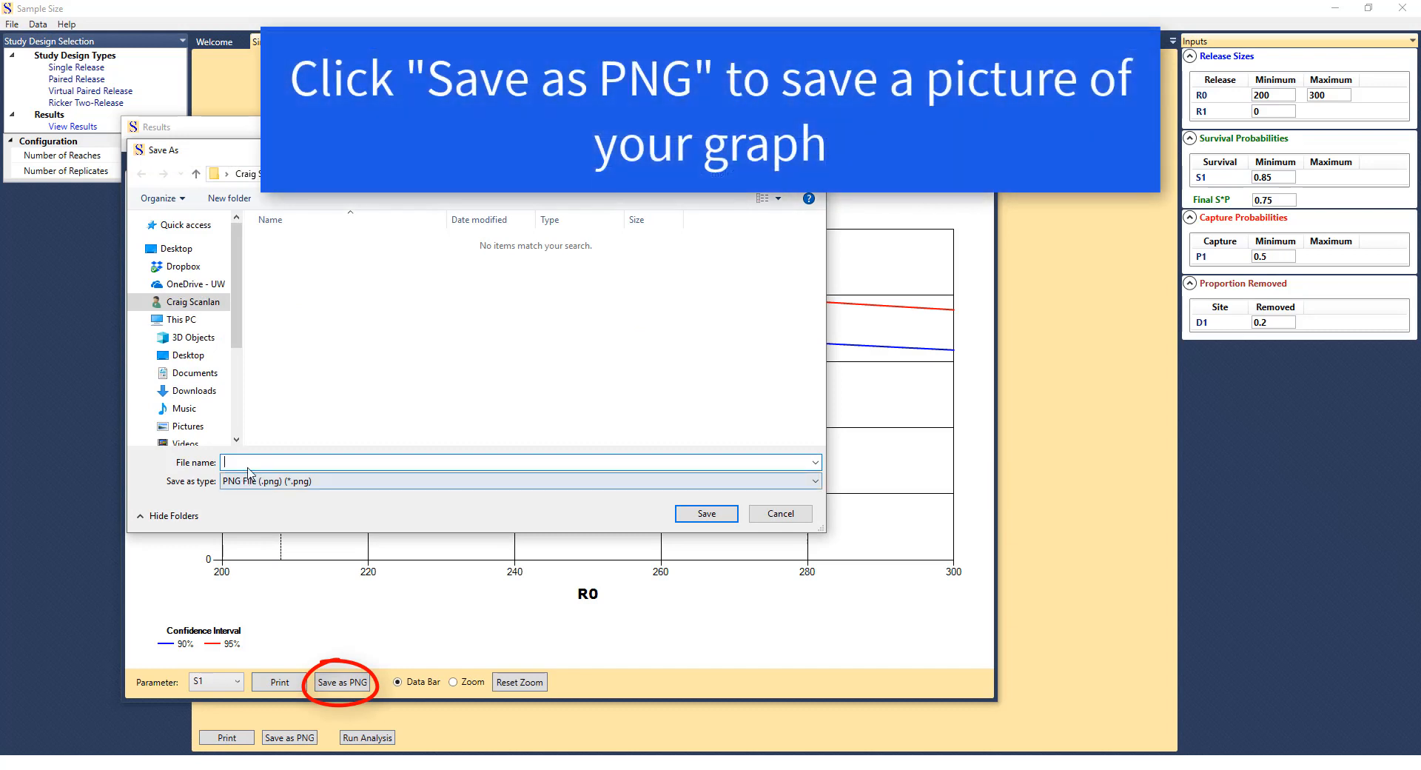
type("example1")
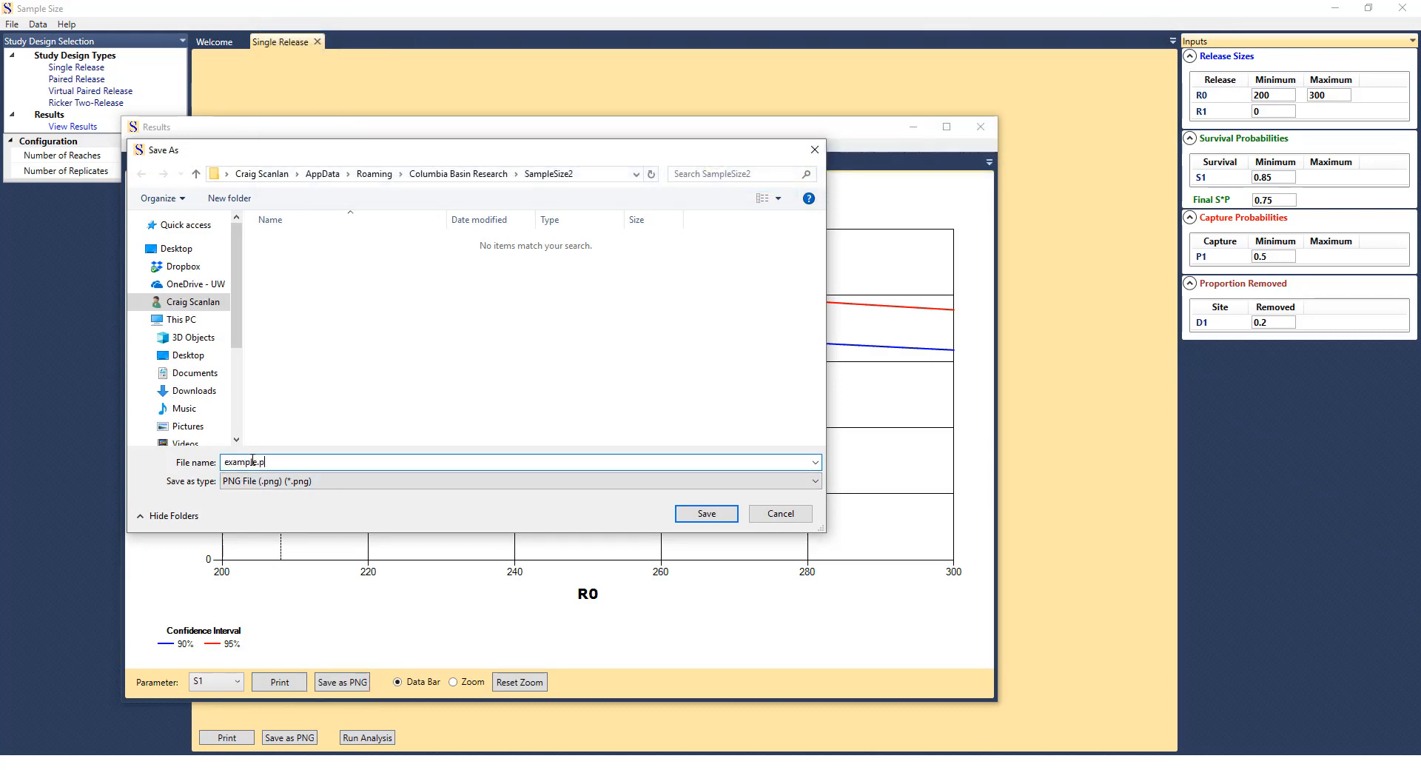
key("Return")
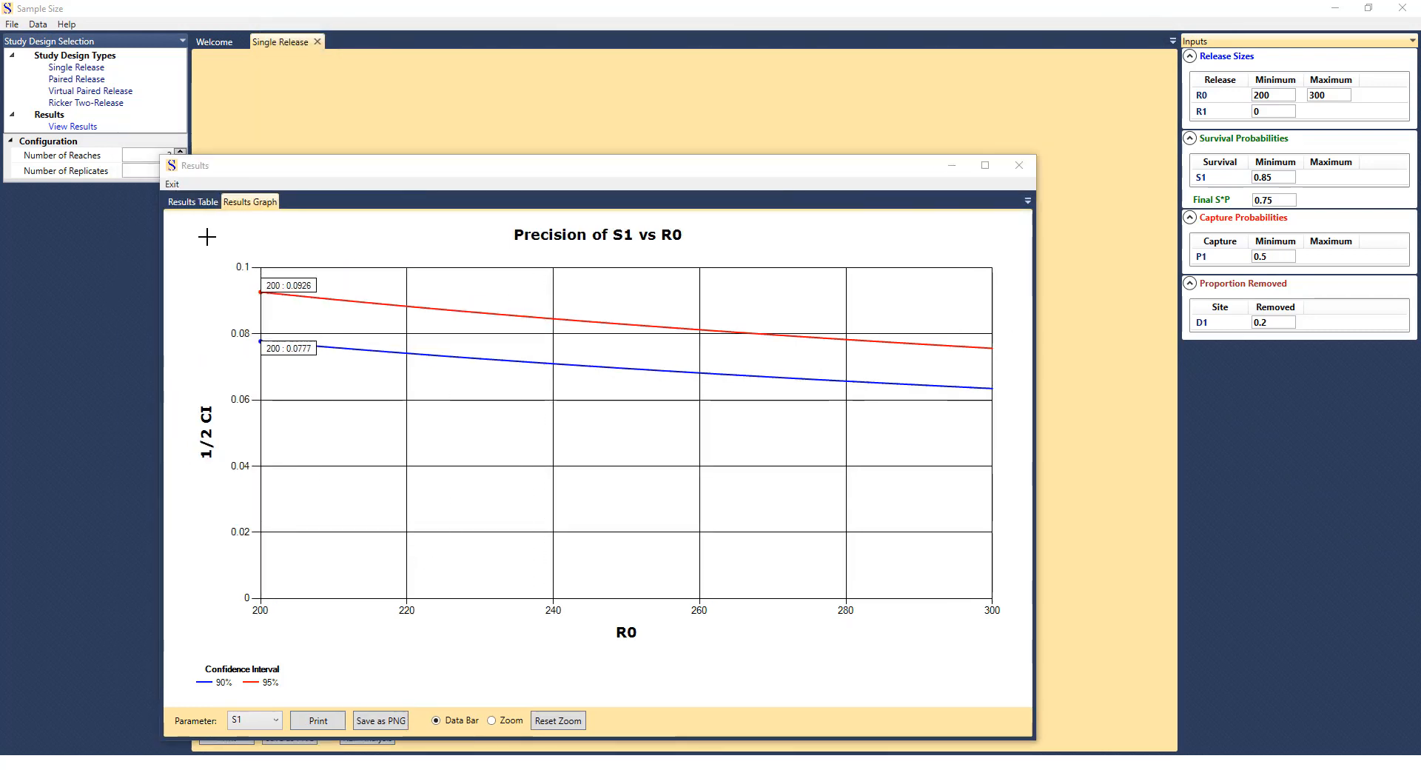
Show the results table and start saving it as a CSV file.
left_click(193, 201)
left_click(261, 723)
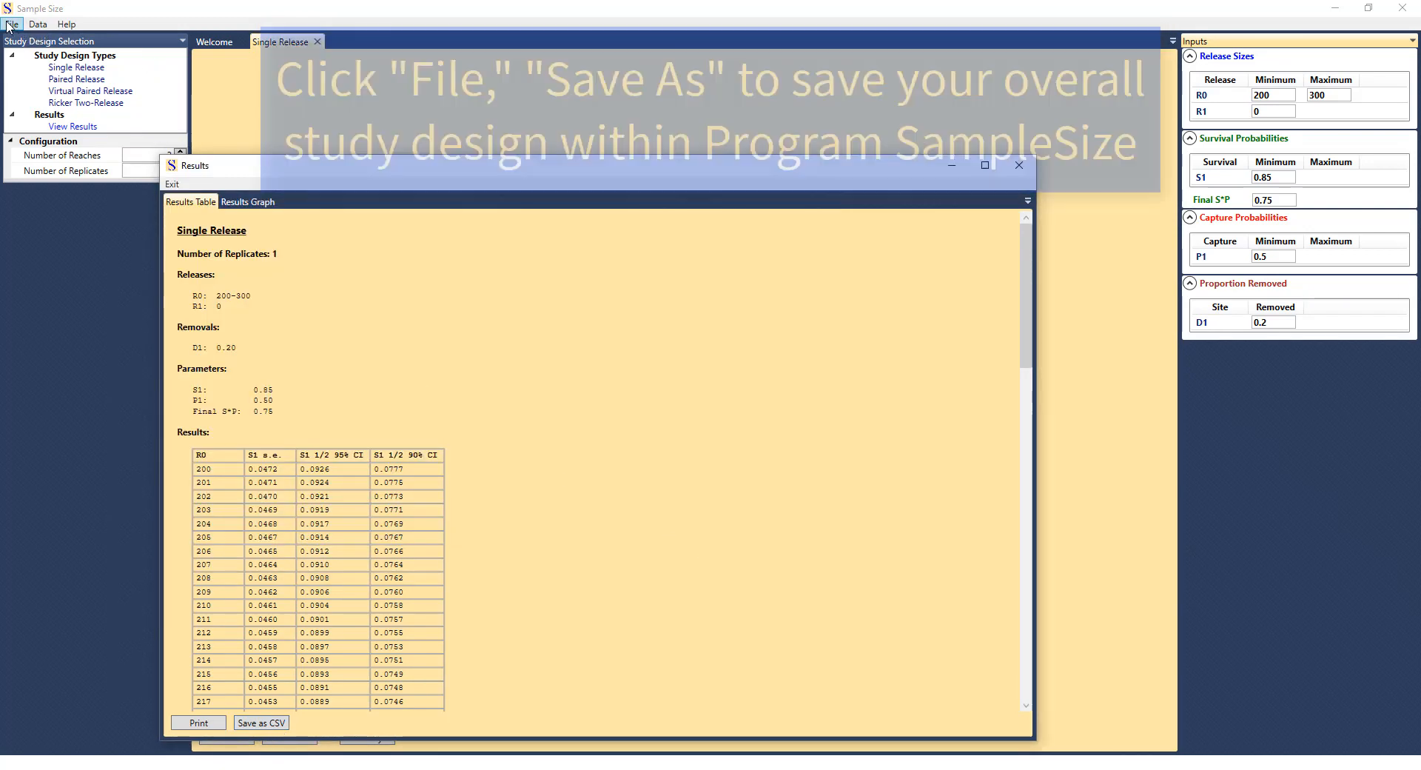
left_click(12, 25)
left_click(43, 94)
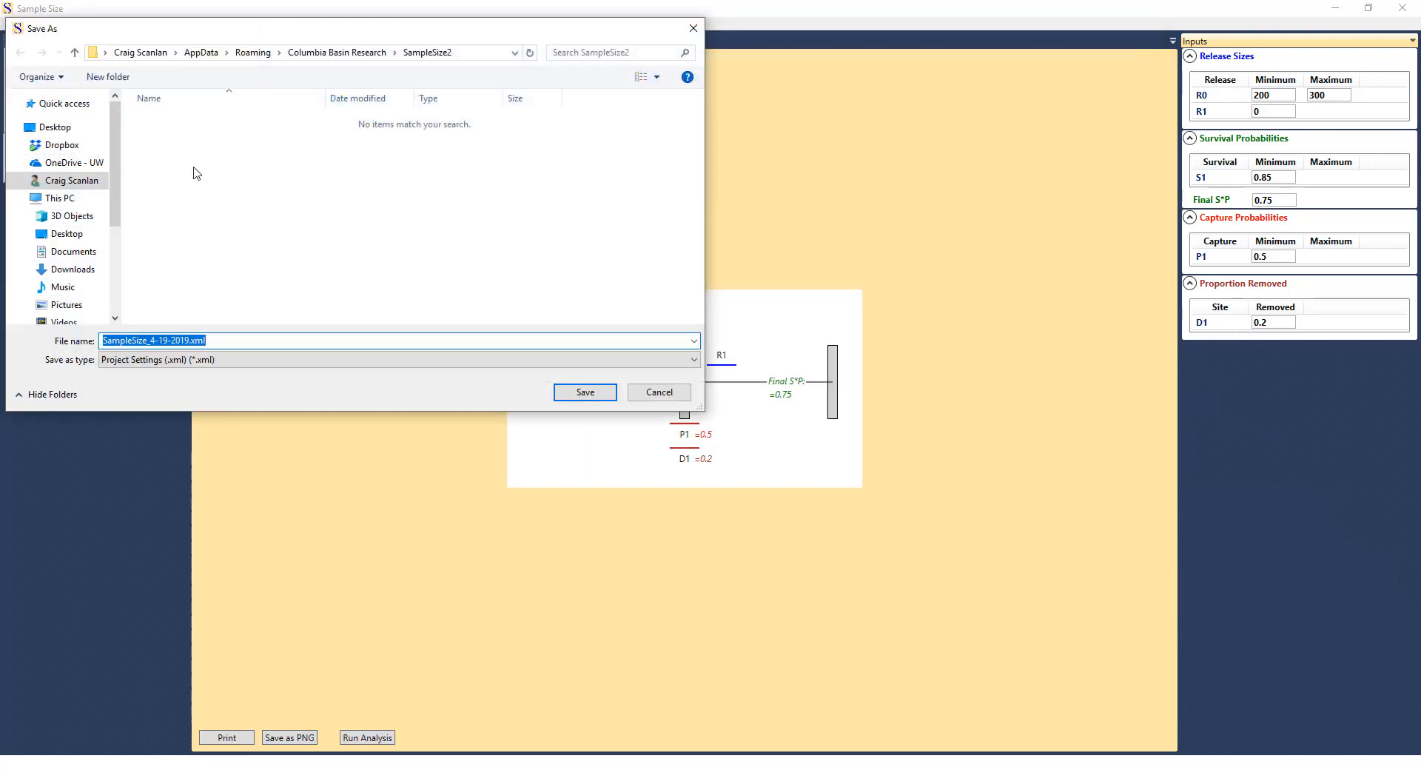
left_click(660, 393)
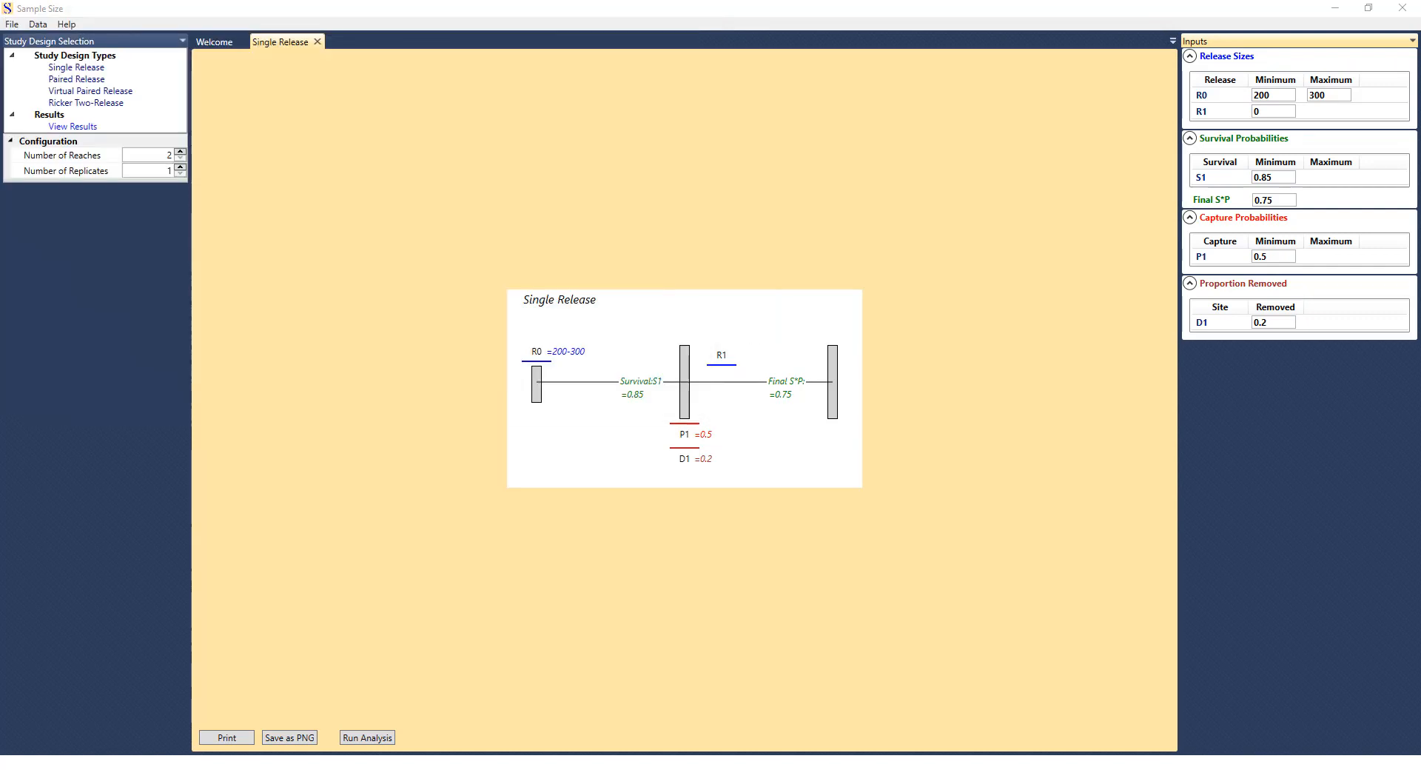